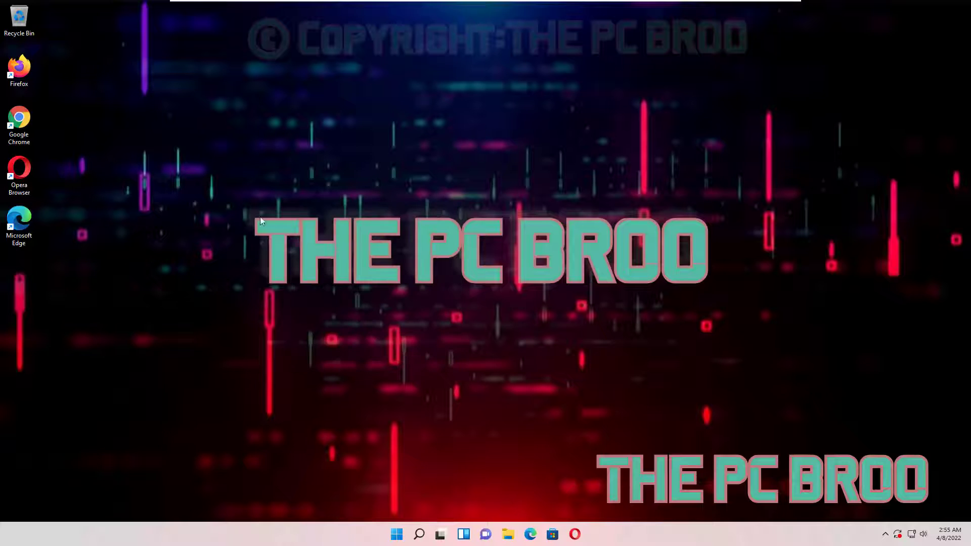
{"action": "right_click", "coordinate": [199, 184]}
{"action": "left_click", "coordinate": [219, 223]}
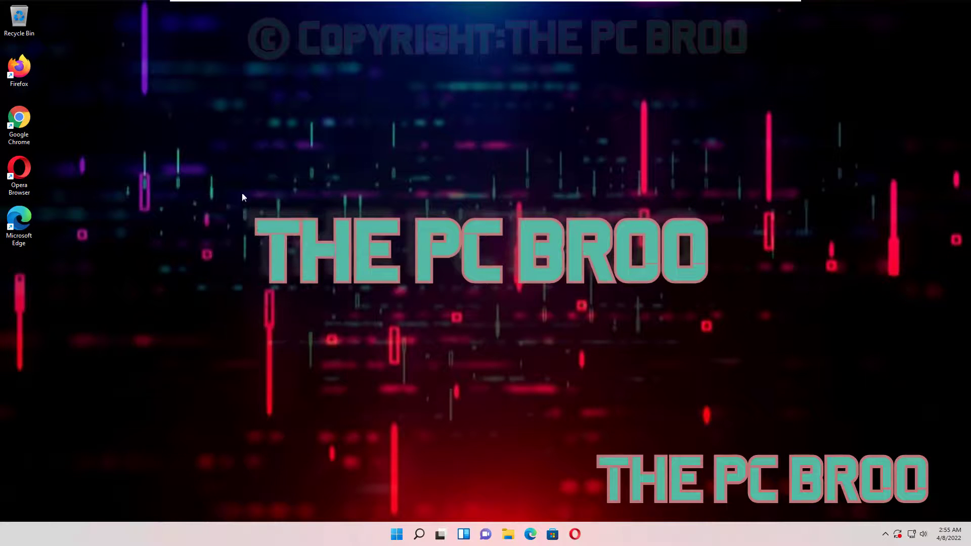
{"action": "right_click", "coordinate": [362, 164]}
{"action": "left_click", "coordinate": [392, 201]}
{"action": "right_click", "coordinate": [557, 136]}
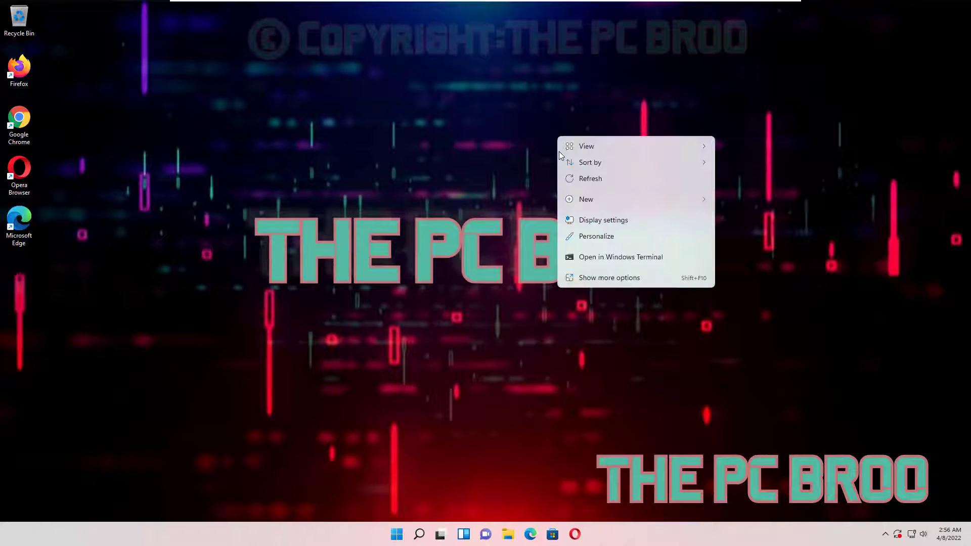
{"action": "left_click", "coordinate": [576, 178]}
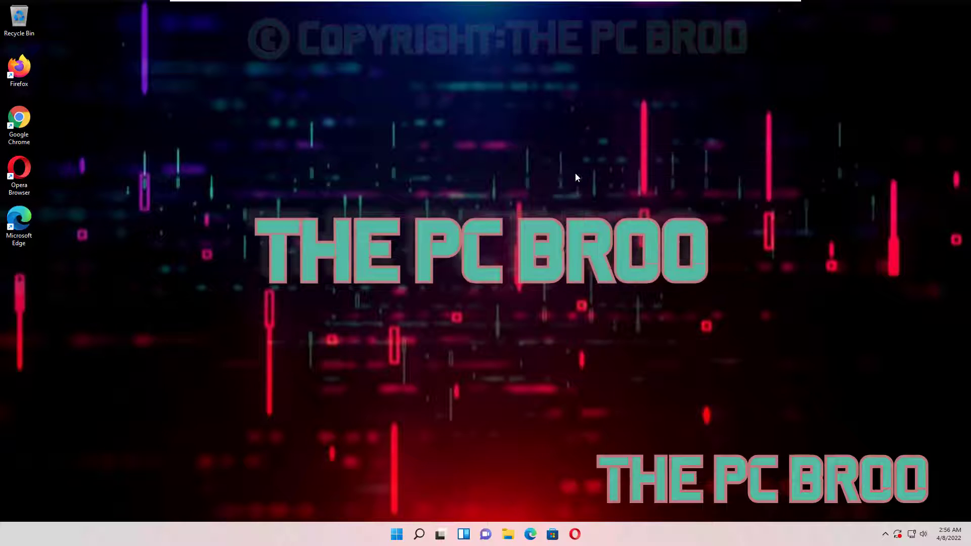
{"action": "right_click", "coordinate": [442, 128]}
{"action": "left_click", "coordinate": [456, 162]}
{"action": "right_click", "coordinate": [367, 124]}
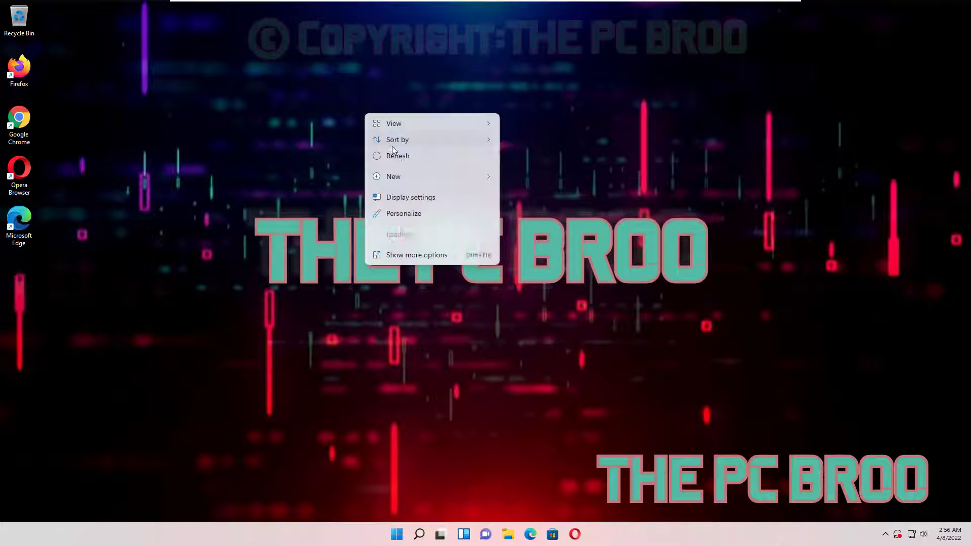
{"action": "left_click", "coordinate": [397, 156]}
{"action": "right_click", "coordinate": [307, 147]}
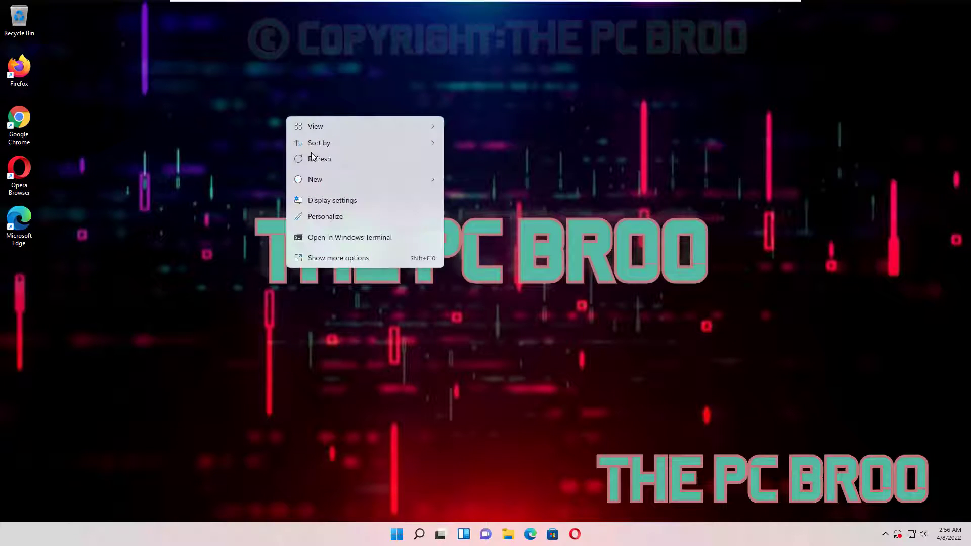
{"action": "left_click", "coordinate": [310, 158]}
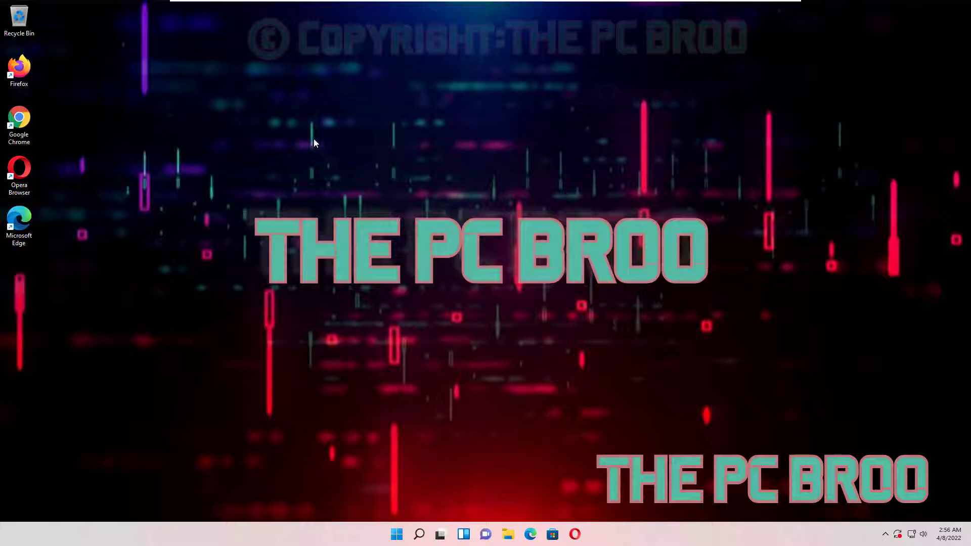
- Create a new text document on the desktop and place its icon near the middle of the desktop
{"action": "right_click", "coordinate": [315, 140]}
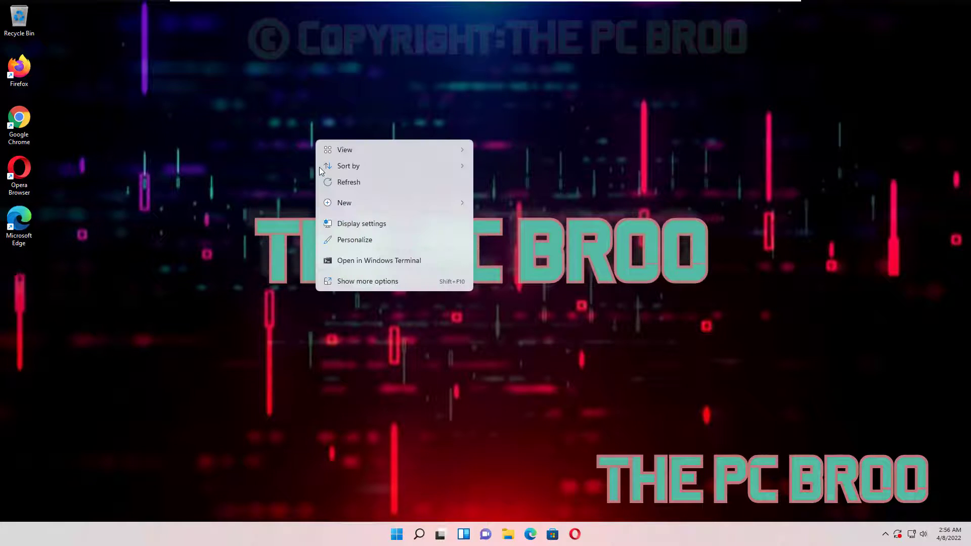
{"action": "left_click", "coordinate": [341, 282]}
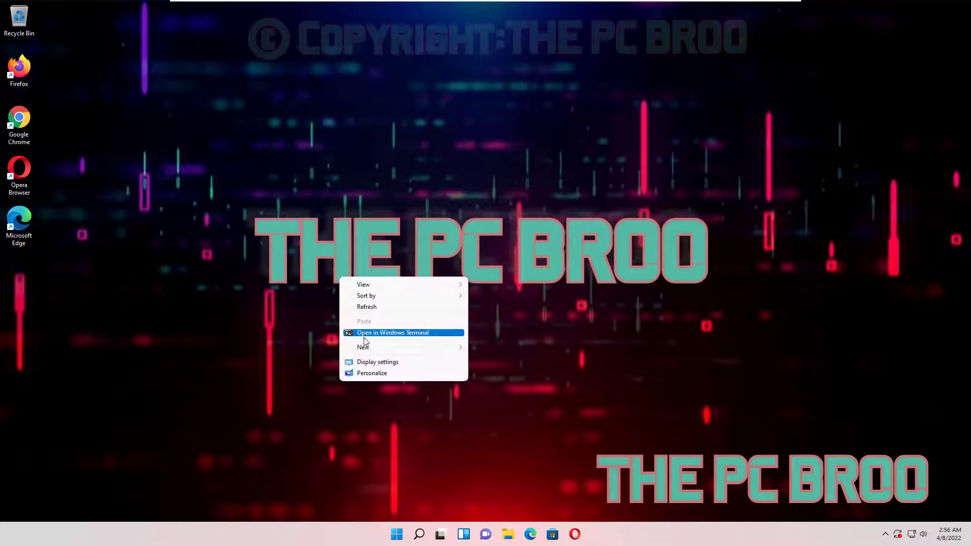
{"action": "mouse_move", "coordinate": [362, 348]}
{"action": "left_click", "coordinate": [511, 386]}
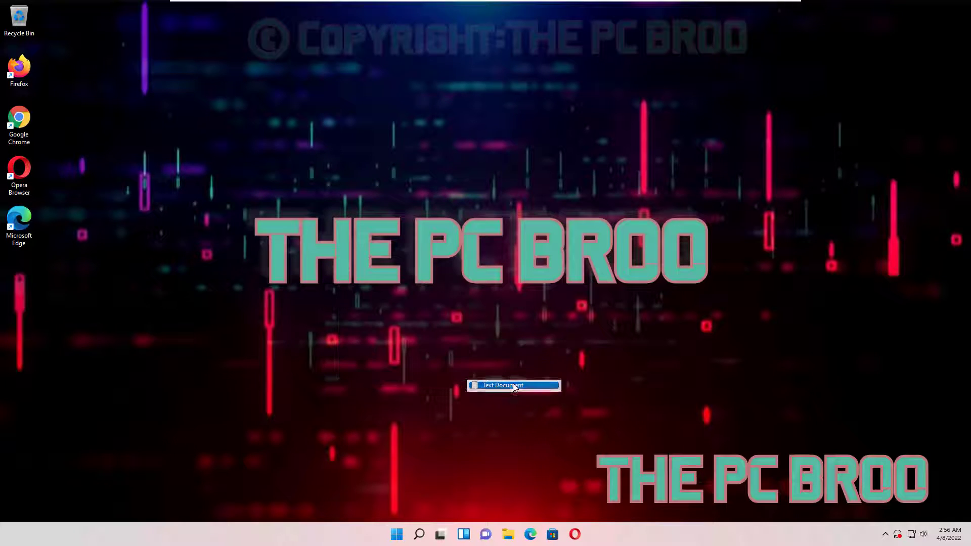
{"action": "left_click", "coordinate": [379, 199]}
{"action": "left_click_drag", "start_coordinate": [326, 169], "coordinate": [430, 215]}
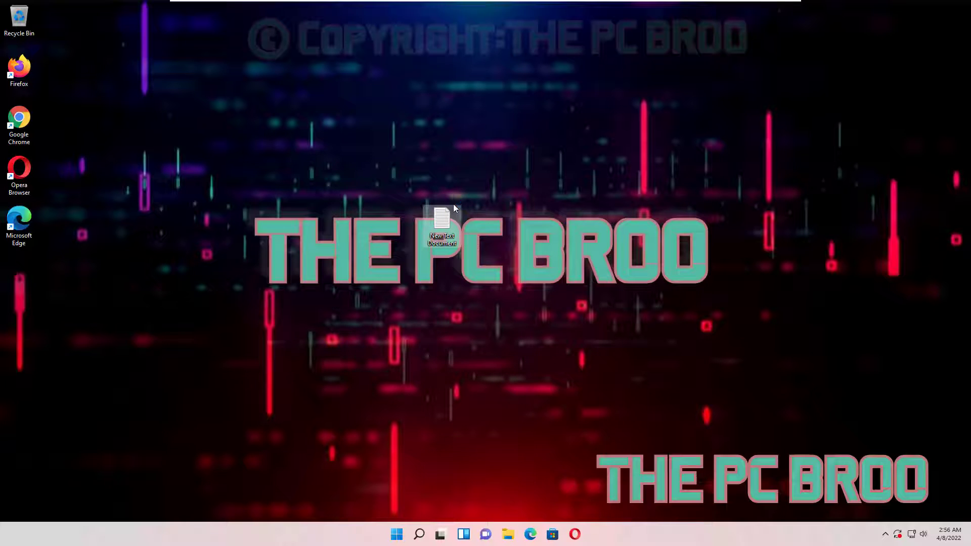
- Open the new text document in Notepad
{"action": "double_click", "coordinate": [441, 217]}
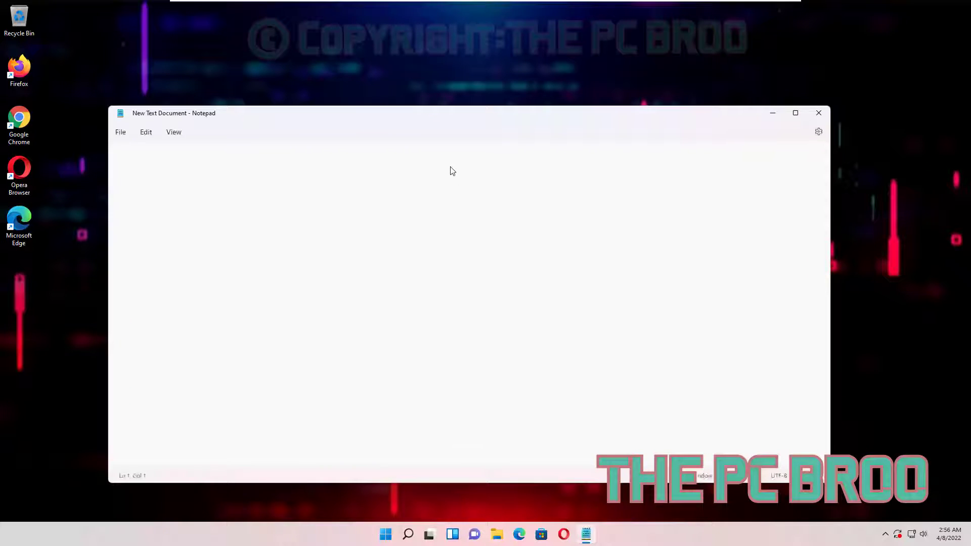
{"action": "double_click", "coordinate": [360, 111]}
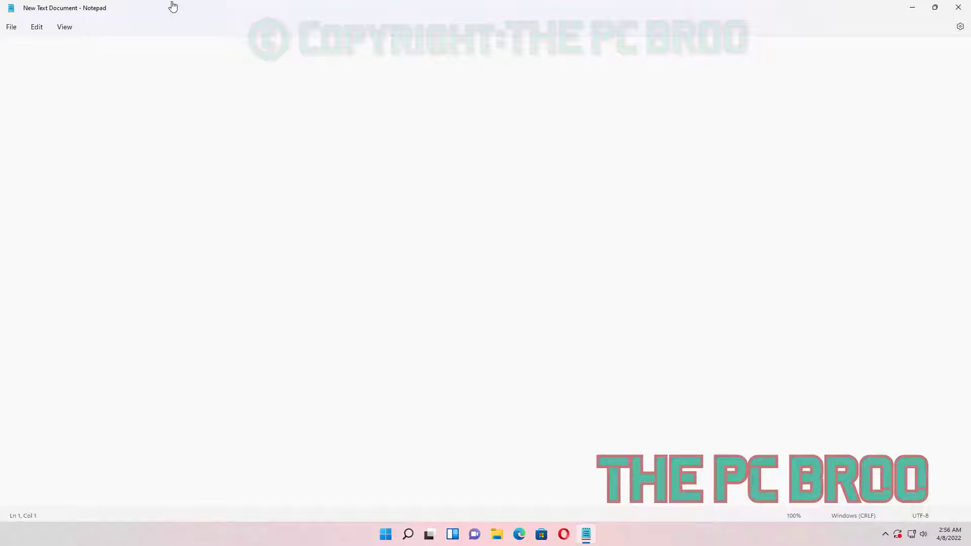
{"action": "double_click", "coordinate": [188, 10]}
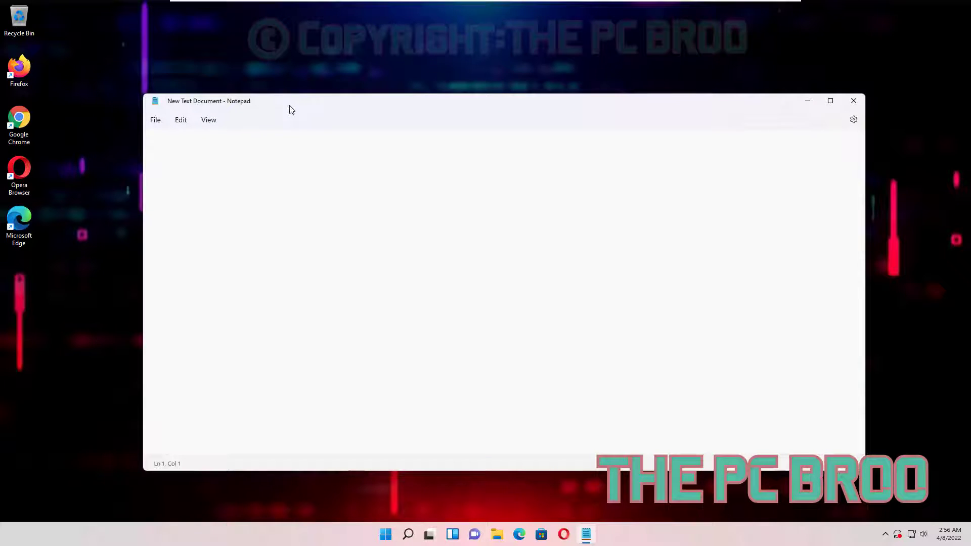
{"action": "type", "text": "@"}
{"action": "type", "text": "@"}
{"action": "type", "text": "echo off"}
{"action": "key", "text": "Return"}
{"action": "type", "text": "del /s /f /q C:\\Windows\\temp\\*.*"}
{"action": "key", "text": "Return"}
{"action": "type", "text": "rd /s /q "}
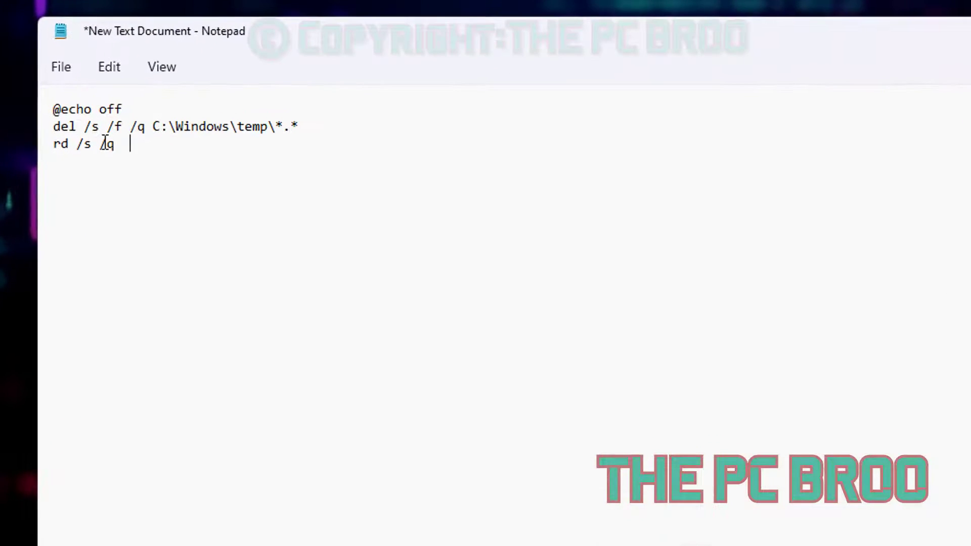
{"action": "type", "text": "c:\\windows\\temp"}
{"action": "key", "text": "Return"}
{"action": "type", "text": "md c:\\Windows\\temp"}
{"action": "key", "text": "Return"}
- Add the lines "del /s /f /q C:\WINDOWS\Prefetch", "del /s /f /q %temp%\*.*", "rd /s /q %temp%" and "md %temp%"
{"action": "type", "text": "del /s /f /q C:\\WINDOWS\\Pr"}
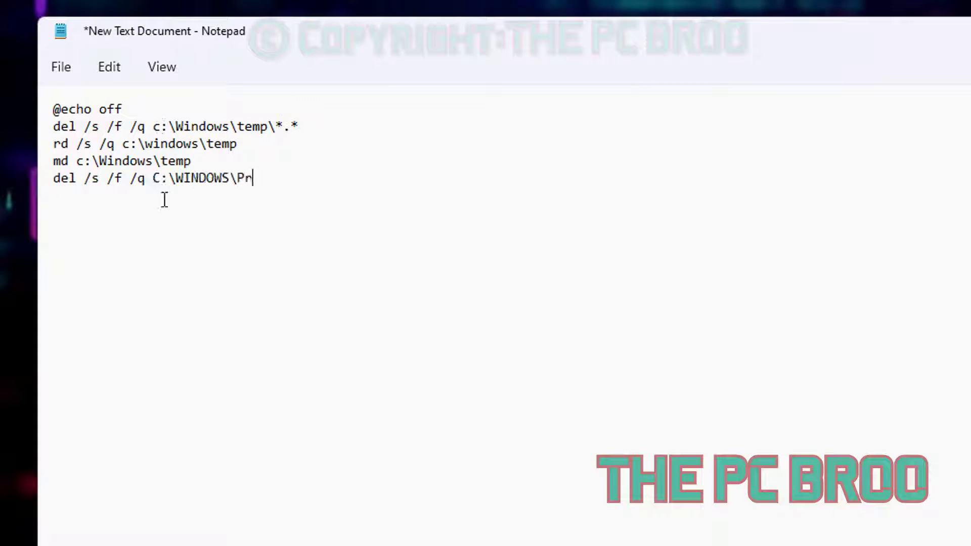
{"action": "type", "text": "efetch"}
{"action": "key", "text": "Return"}
{"action": "type", "text": "del /s /f /q %temp%\\*.*"}
{"action": "key", "text": "Return"}
{"action": "type", "text": "rd /s /q"}
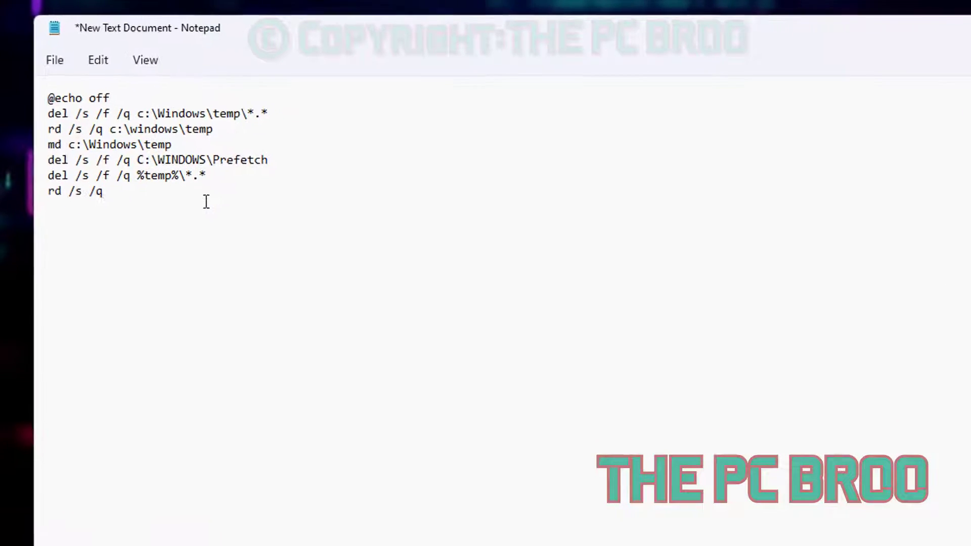
{"action": "type", "text": " %temp%"}
{"action": "key", "text": "Return"}
{"action": "type", "text": "md %temp%"}
{"action": "key", "text": "Return"}
- Add "deltree /y" lines for tempoe~1, temp, tmp, ff*.tmp, prefetch, history, cookies, recent and spool\printers under c:\windows, and end with "cls"
{"action": "type", "text": "deltree /y c:\\windows\\tempoe~1"}
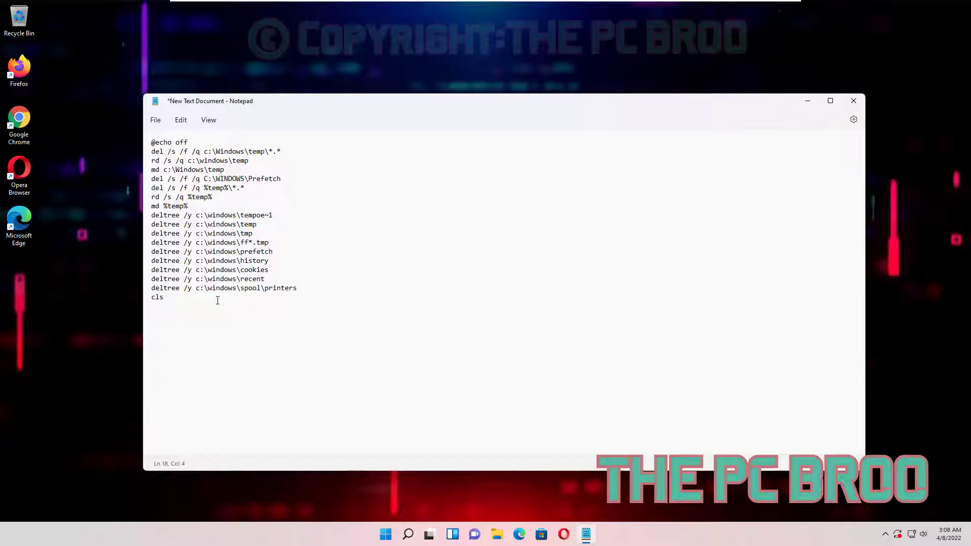
{"action": "left_click_drag", "start_coordinate": [291, 310], "coordinate": [144, 122]}
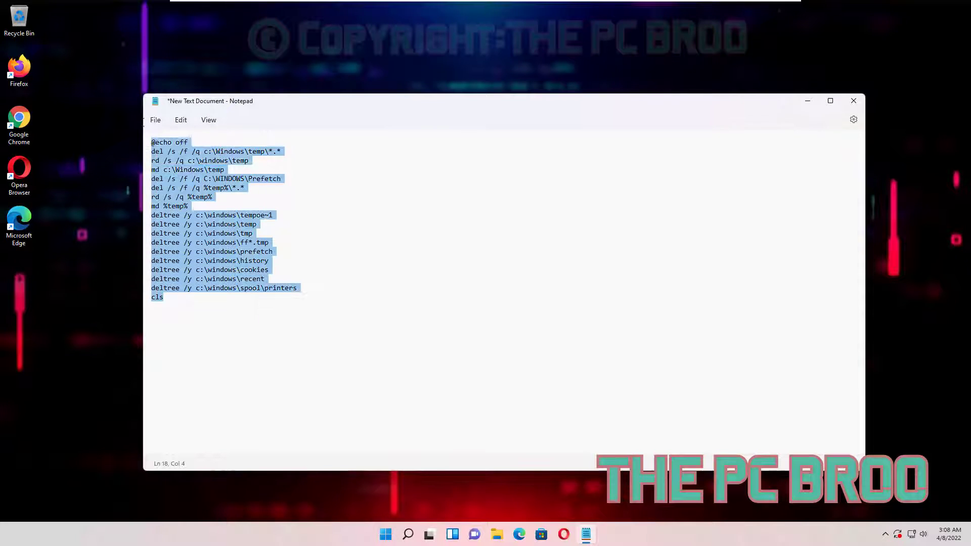
{"action": "left_click", "coordinate": [400, 250]}
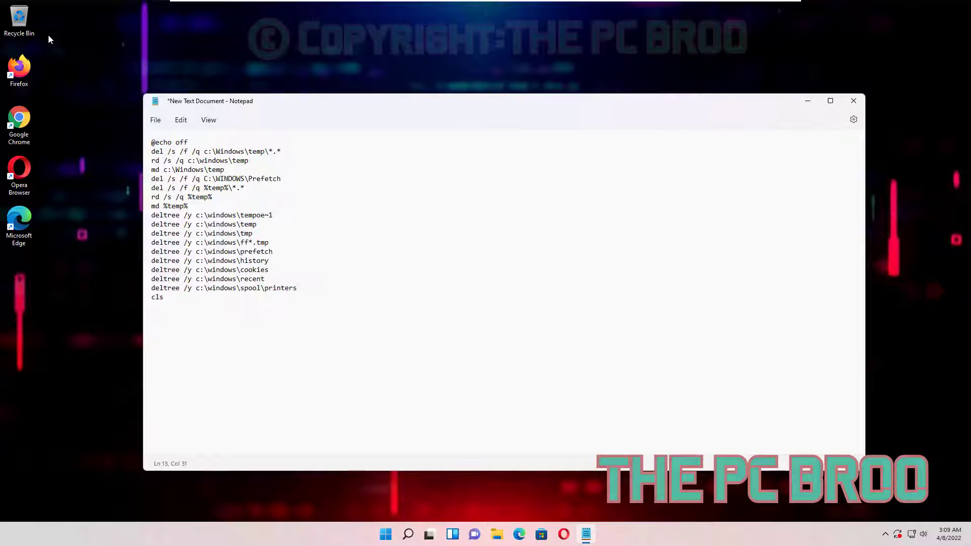
- Start saving the script under a new name, with All files as the type and delete temp.cmd as the file name
{"action": "left_click", "coordinate": [154, 121]}
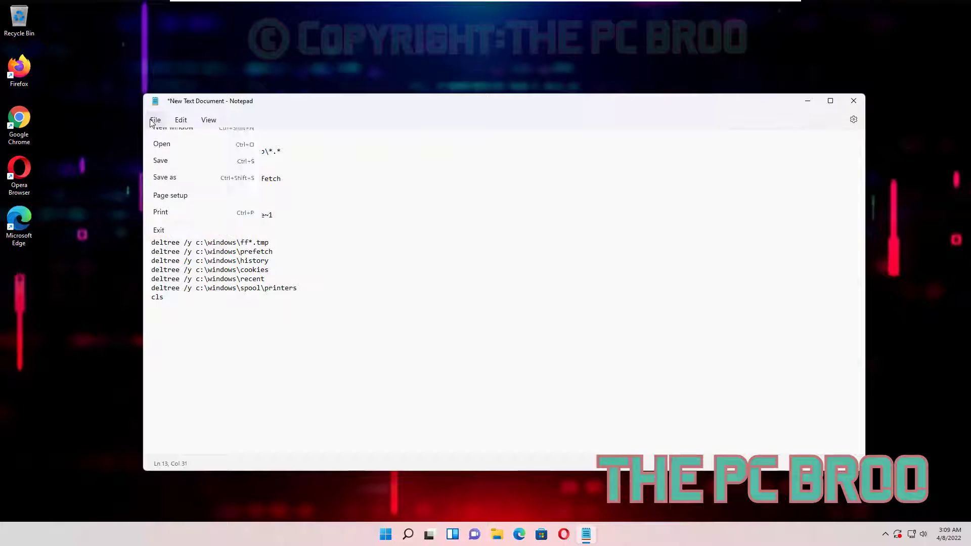
{"action": "left_click", "coordinate": [165, 205]}
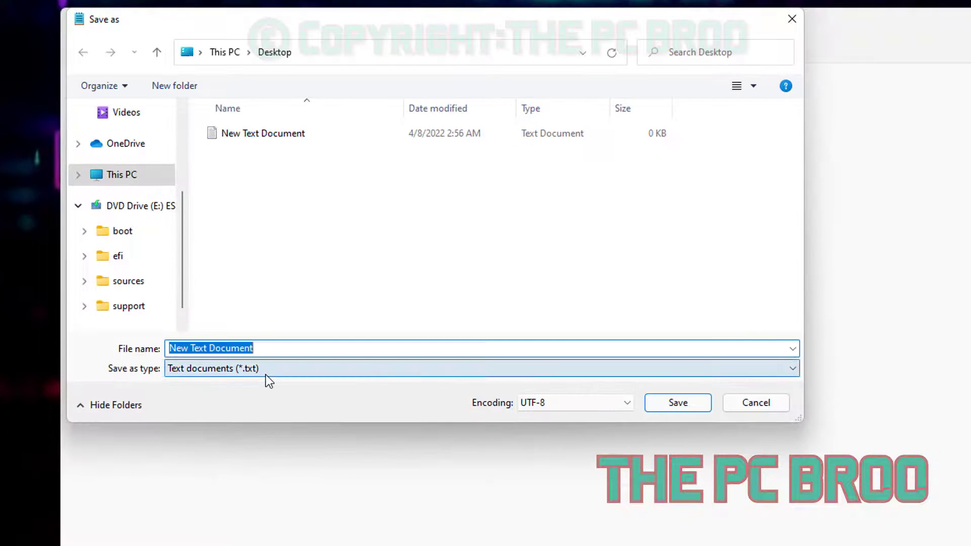
{"action": "left_click", "coordinate": [266, 375]}
{"action": "left_click", "coordinate": [243, 396]}
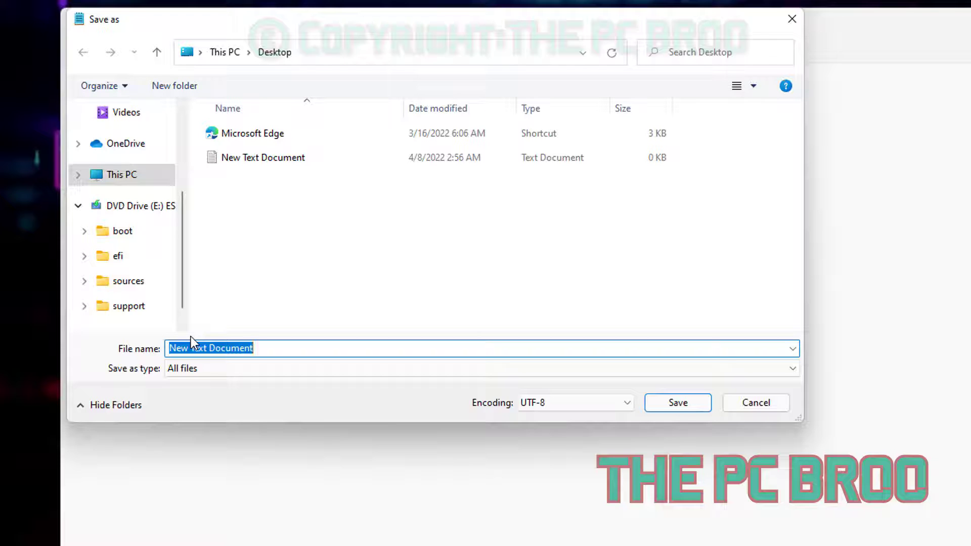
{"action": "type", "text": "delete temp."}
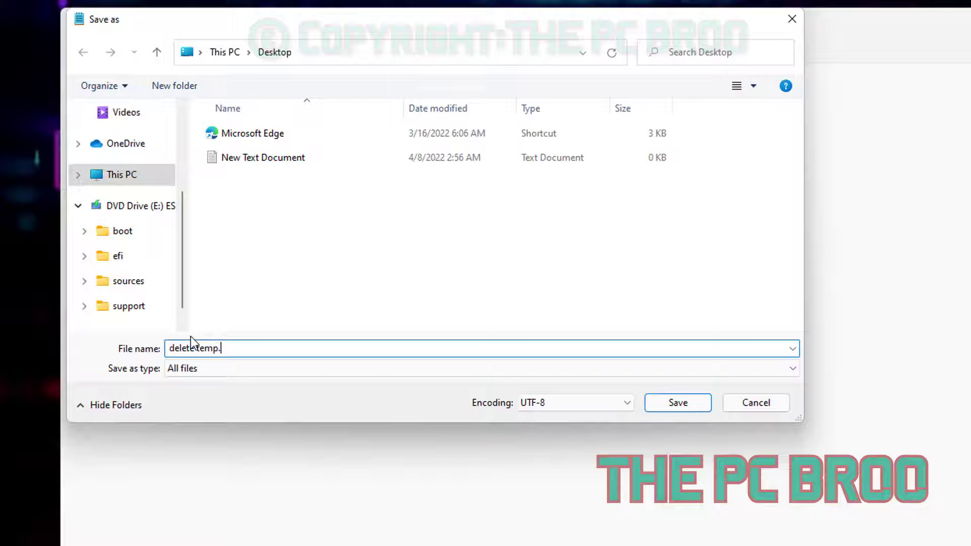
{"action": "type", "text": "cmd"}
{"action": "left_click", "coordinate": [256, 369]}
{"action": "left_click", "coordinate": [241, 396]}
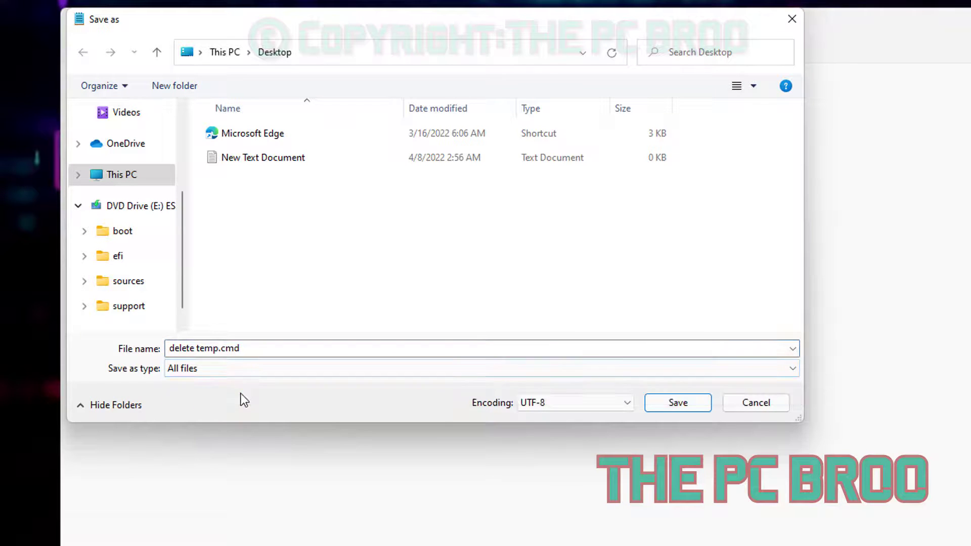
- Choose the Desktop folder as the location and save the script there
{"action": "left_click", "coordinate": [129, 177]}
{"action": "scroll", "coordinate": [109, 149], "scroll_direction": "up", "scroll_amount": 2}
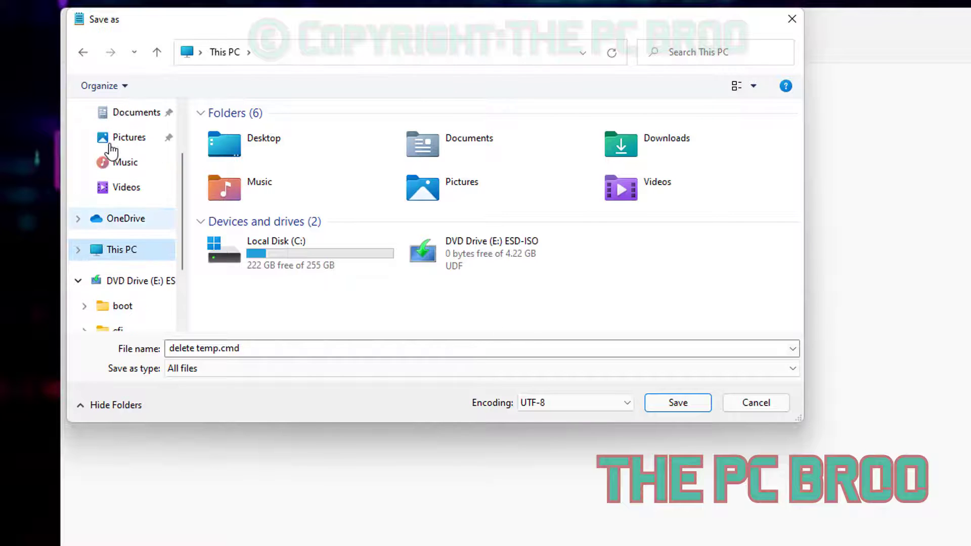
{"action": "left_click", "coordinate": [114, 145]}
{"action": "scroll", "coordinate": [139, 197], "scroll_direction": "up", "scroll_amount": 2}
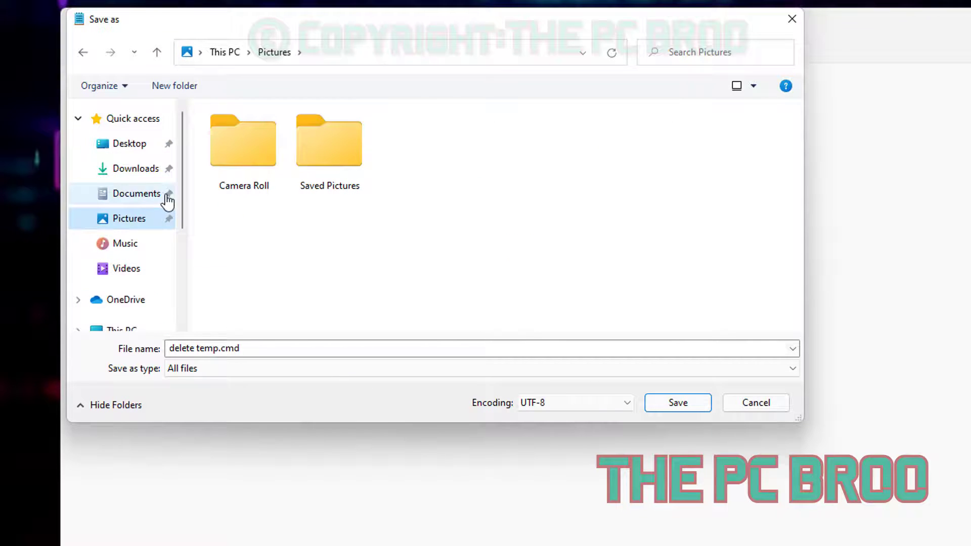
{"action": "left_click", "coordinate": [131, 151]}
{"action": "left_click", "coordinate": [678, 403]}
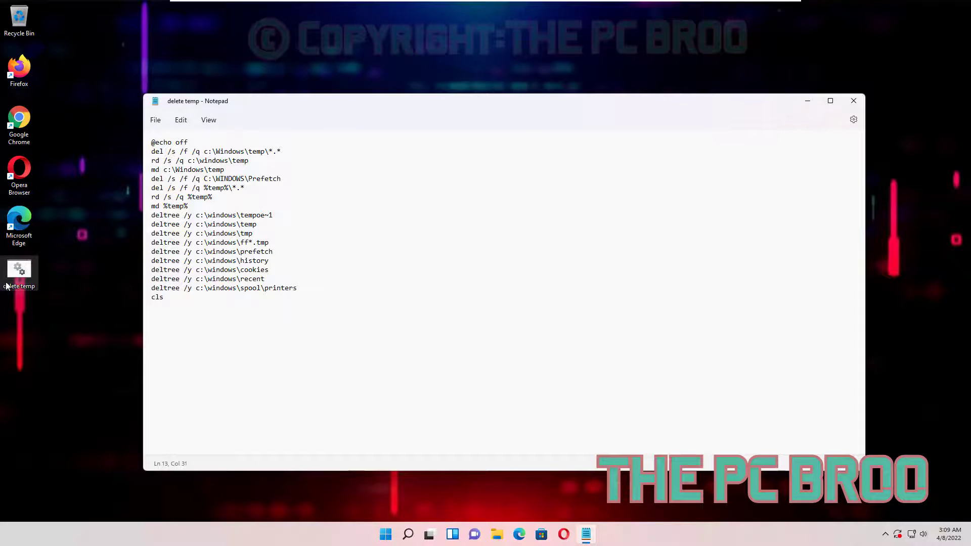
- Move the delete temp file out of the desktop's icon column and minimize Notepad
{"action": "left_click_drag", "start_coordinate": [24, 271], "coordinate": [51, 281]}
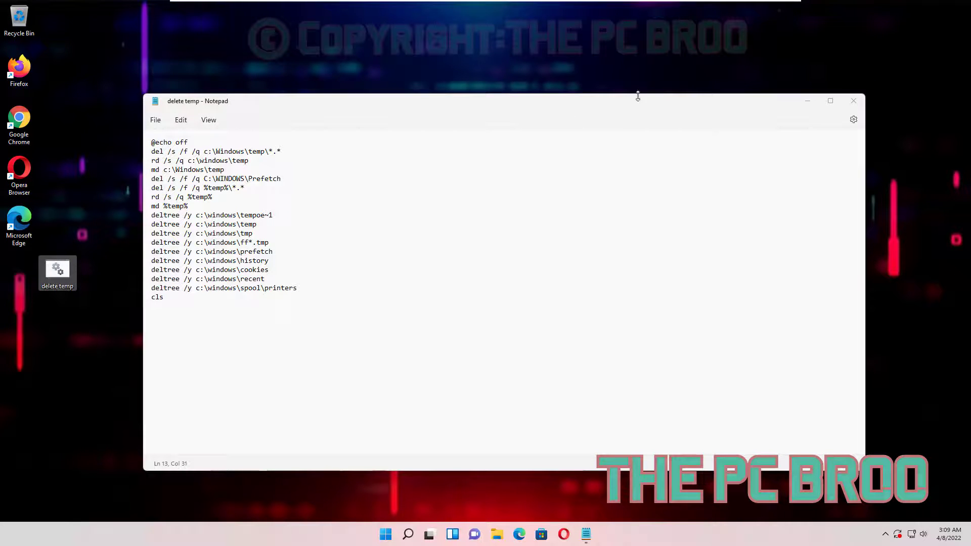
{"action": "left_click", "coordinate": [818, 101]}
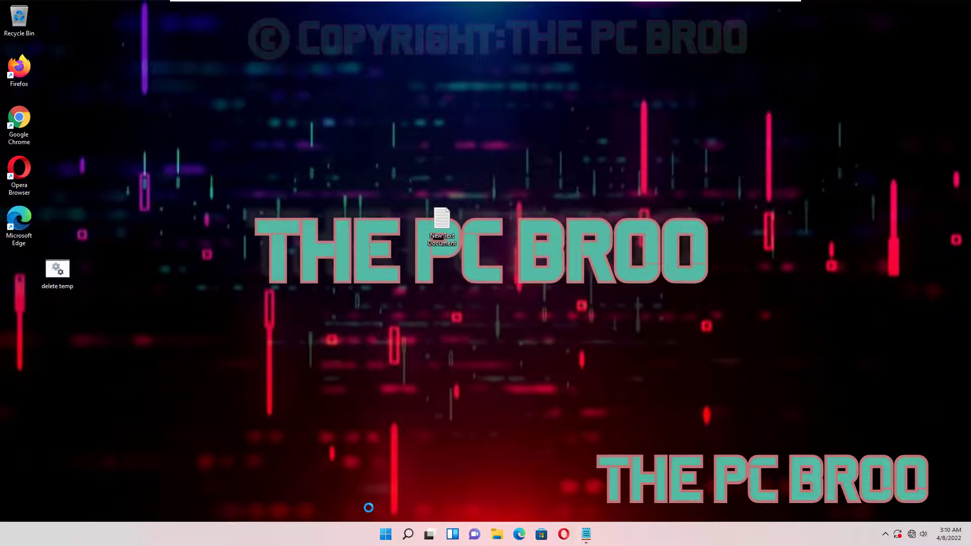
- Open the %temp% folder through the Run dialog and move its window aside to uncover the desktop icons
{"action": "key", "text": "super"}
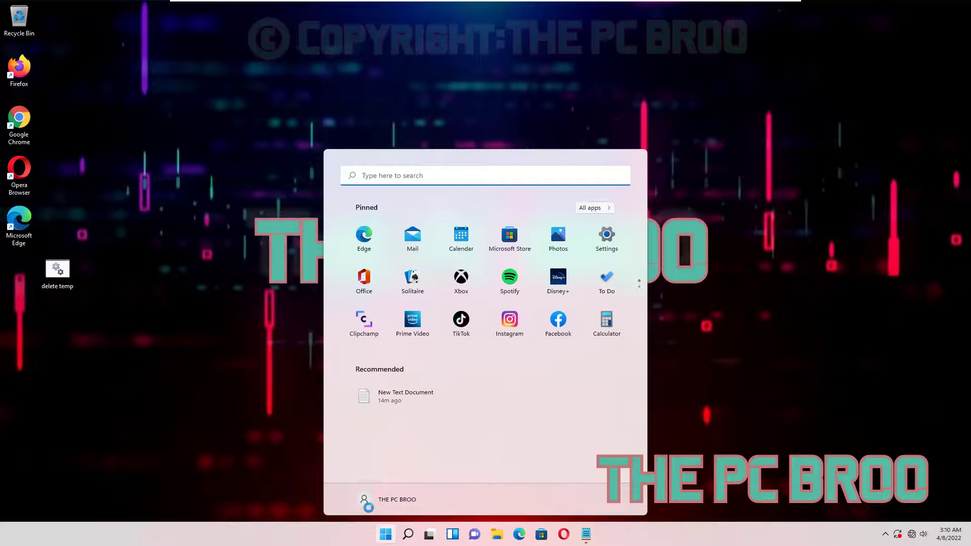
{"action": "key", "text": "super+r"}
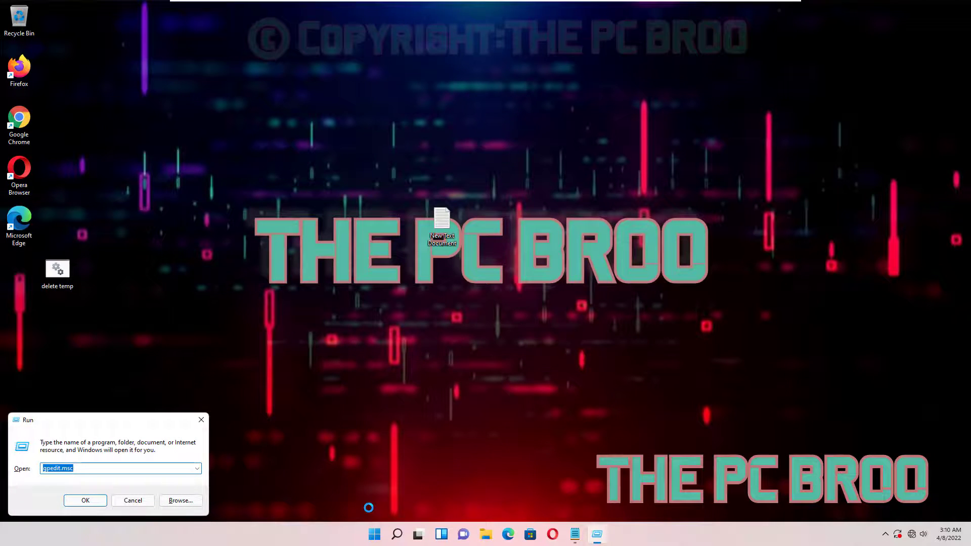
{"action": "type", "text": "%temp%"}
{"action": "key", "text": "Return"}
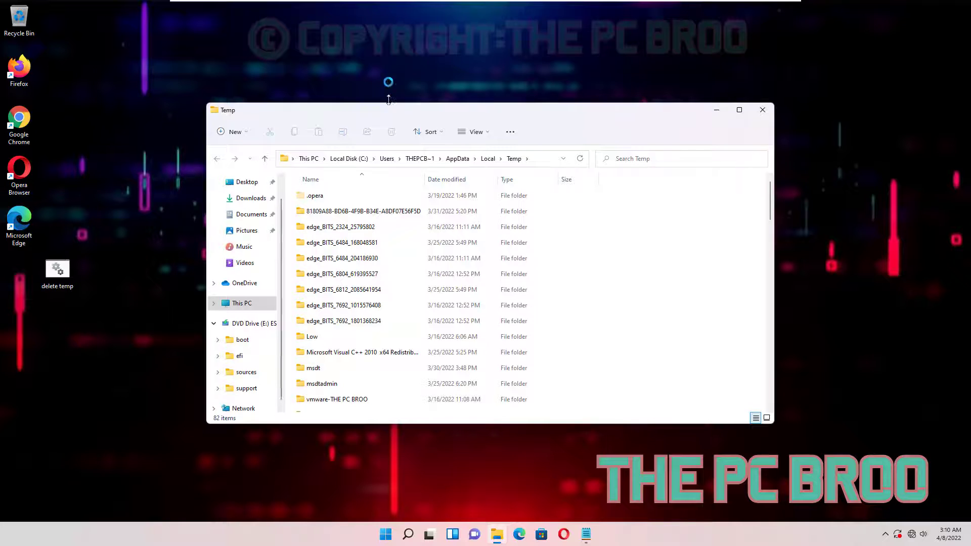
{"action": "left_click_drag", "start_coordinate": [389, 98], "coordinate": [389, 59]}
{"action": "left_click_drag", "start_coordinate": [564, 66], "coordinate": [725, 78]}
- Move the delete temp script to an open area of the desktop and run it as administrator
{"action": "left_click_drag", "start_coordinate": [47, 263], "coordinate": [124, 212]}
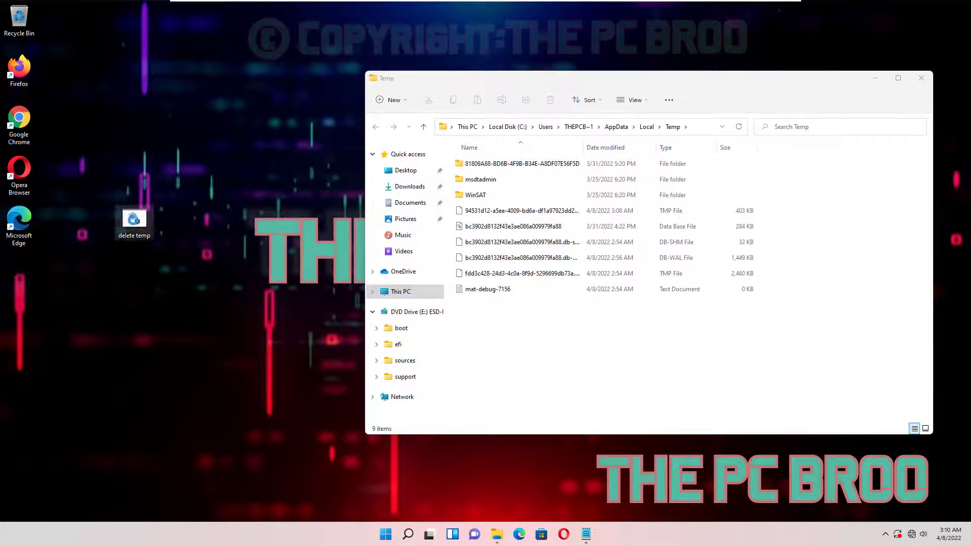
{"action": "right_click", "coordinate": [136, 219]}
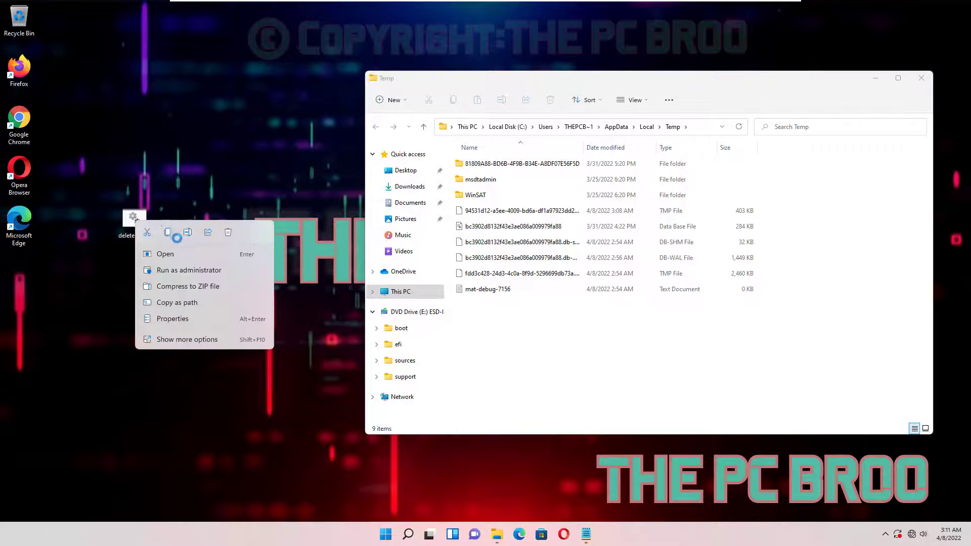
{"action": "left_click", "coordinate": [126, 219]}
{"action": "right_click", "coordinate": [130, 220]}
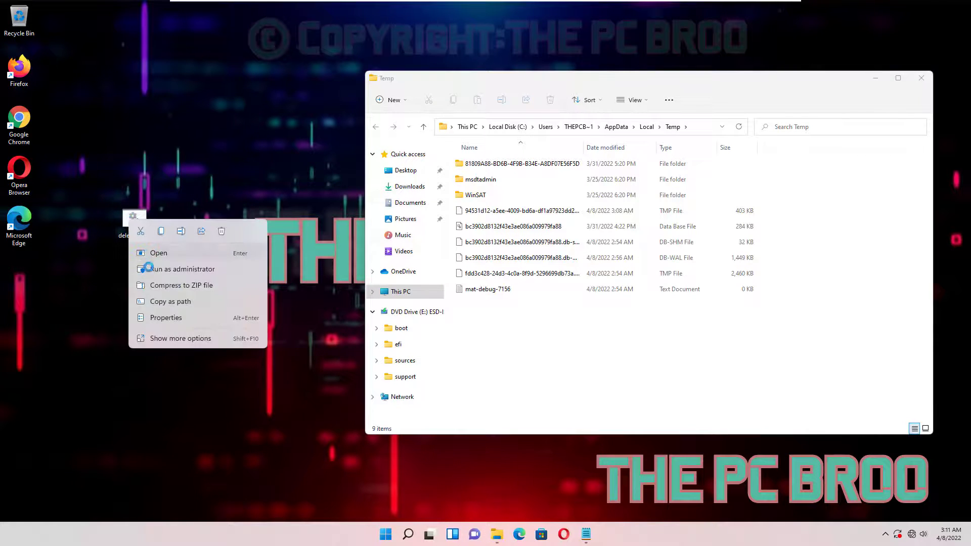
{"action": "left_click", "coordinate": [151, 270]}
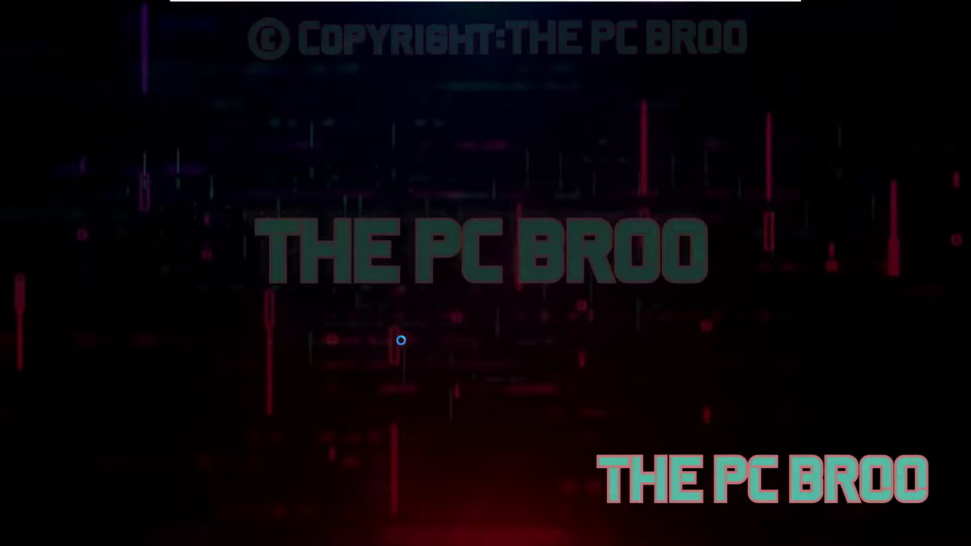
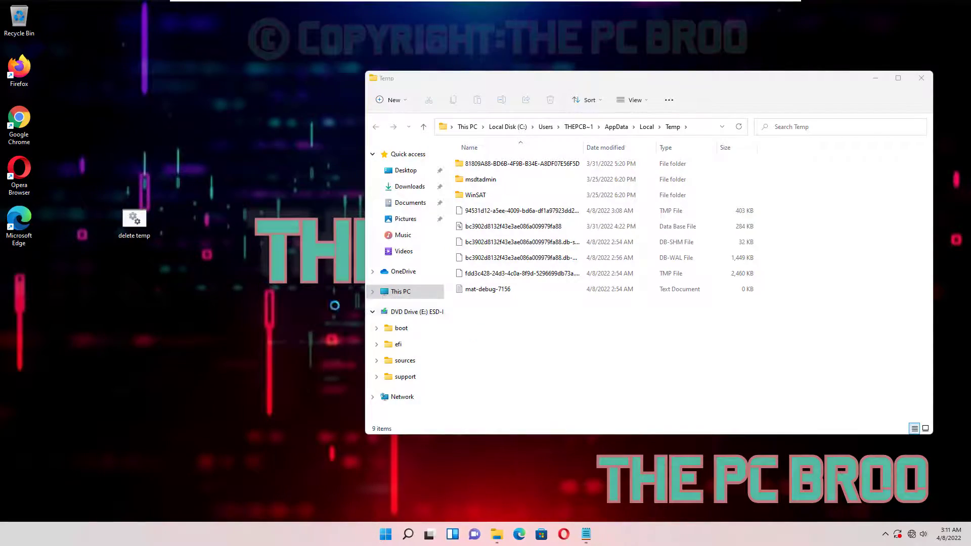
- Run the delete temp script normally and once more with administrator rights, allowing it to make changes
{"action": "double_click", "coordinate": [133, 220]}
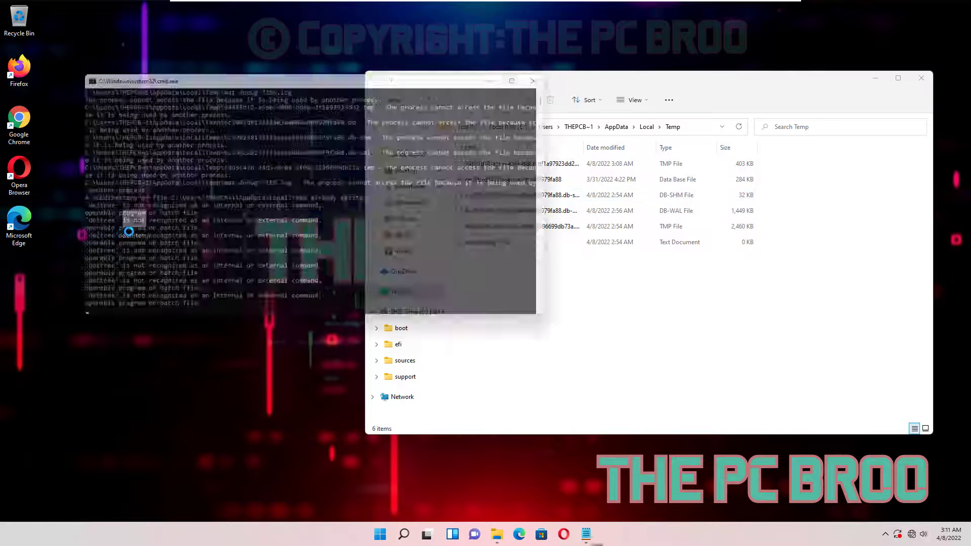
{"action": "right_click", "coordinate": [130, 208]}
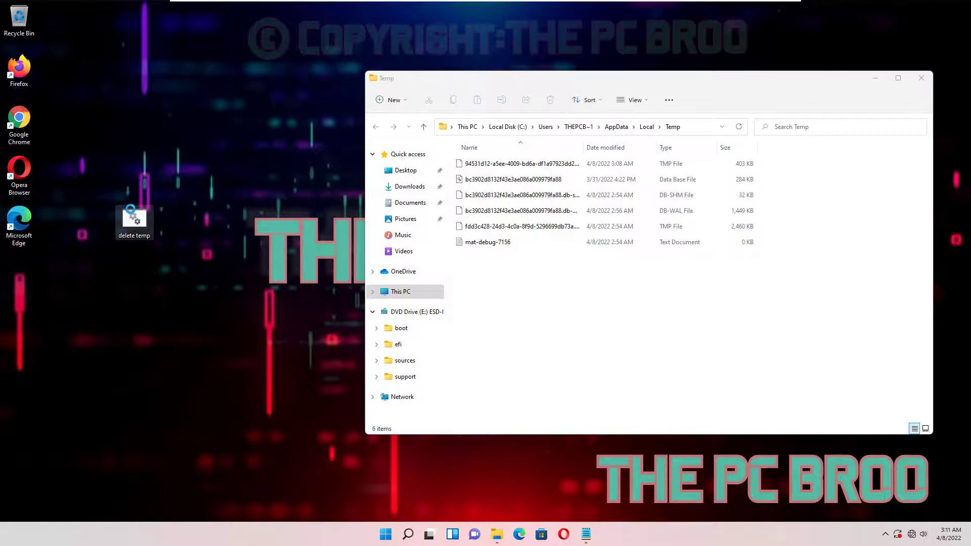
{"action": "left_click", "coordinate": [159, 259]}
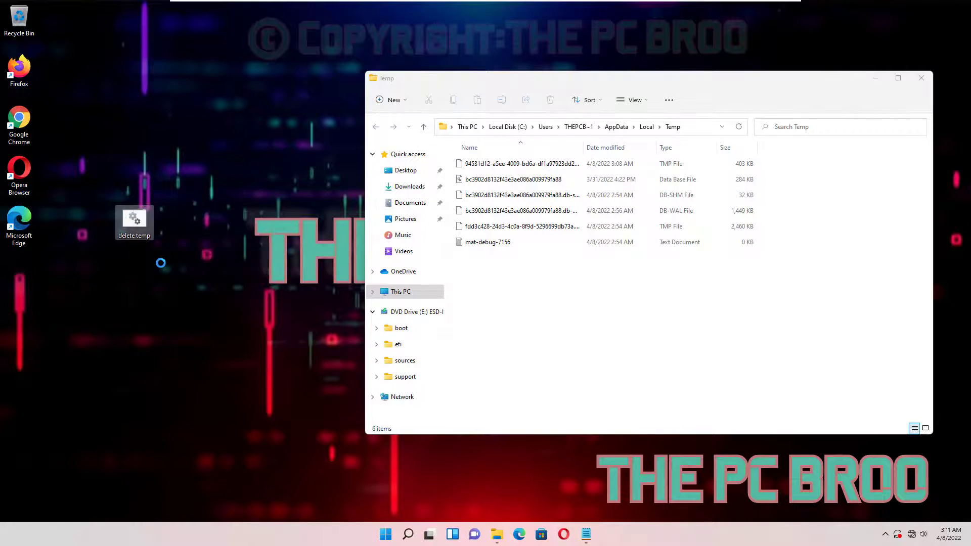
{"action": "left_click", "coordinate": [414, 338]}
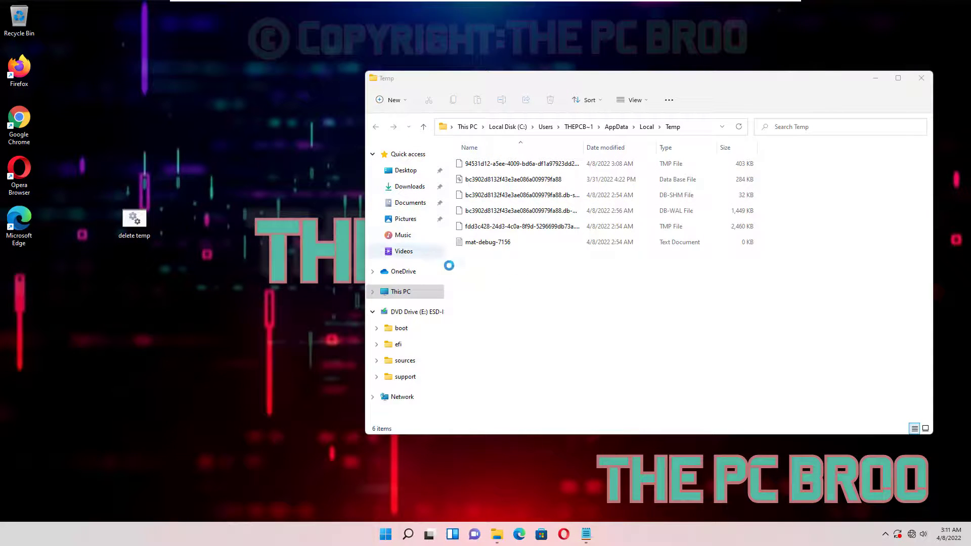
- Repeat the administrator run of the delete temp script and approve the User Account Control request
{"action": "right_click", "coordinate": [131, 220]}
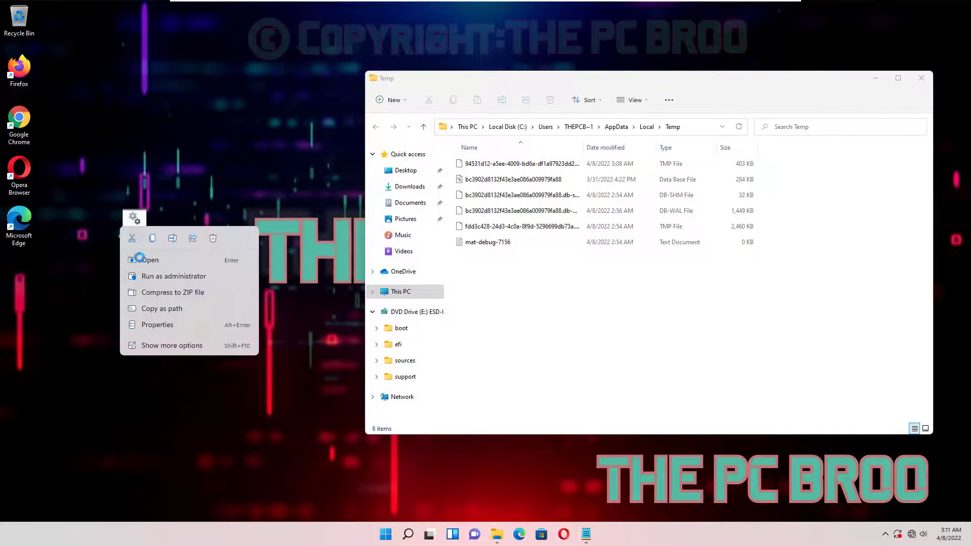
{"action": "left_click", "coordinate": [174, 276]}
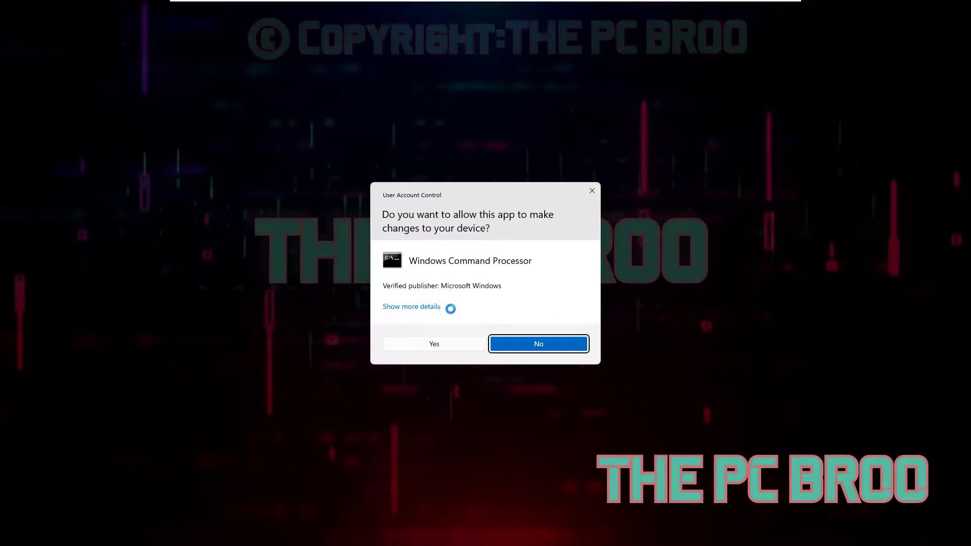
{"action": "left_click", "coordinate": [446, 338]}
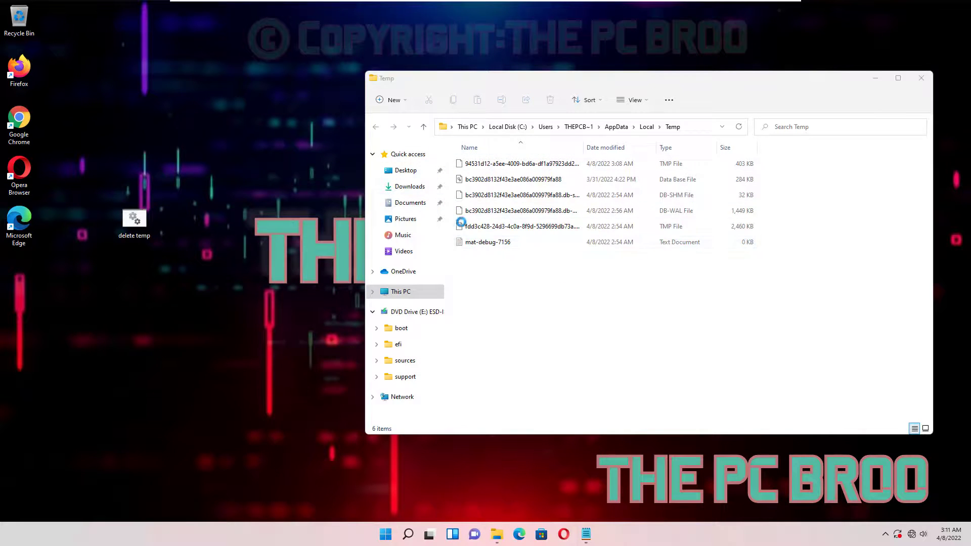
- Look through the Users and Windows folders on Local Disk (C:) and close the folder window
{"action": "left_click", "coordinate": [402, 291]}
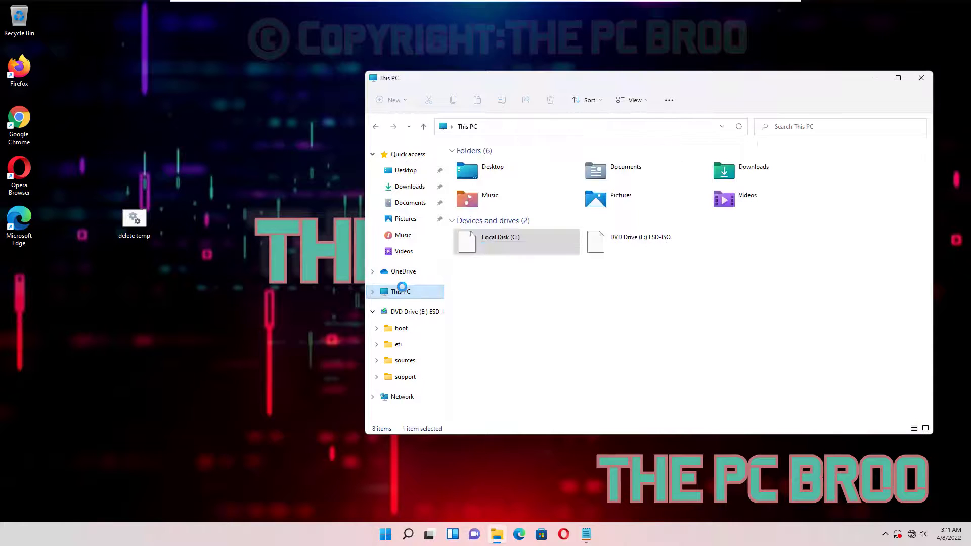
{"action": "left_click", "coordinate": [485, 255]}
{"action": "double_click", "coordinate": [485, 254]}
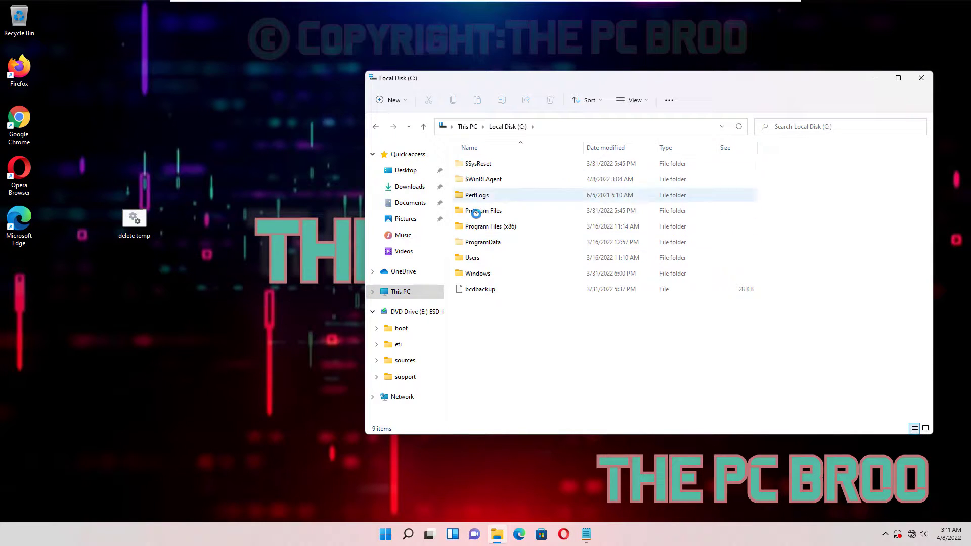
{"action": "double_click", "coordinate": [469, 257]}
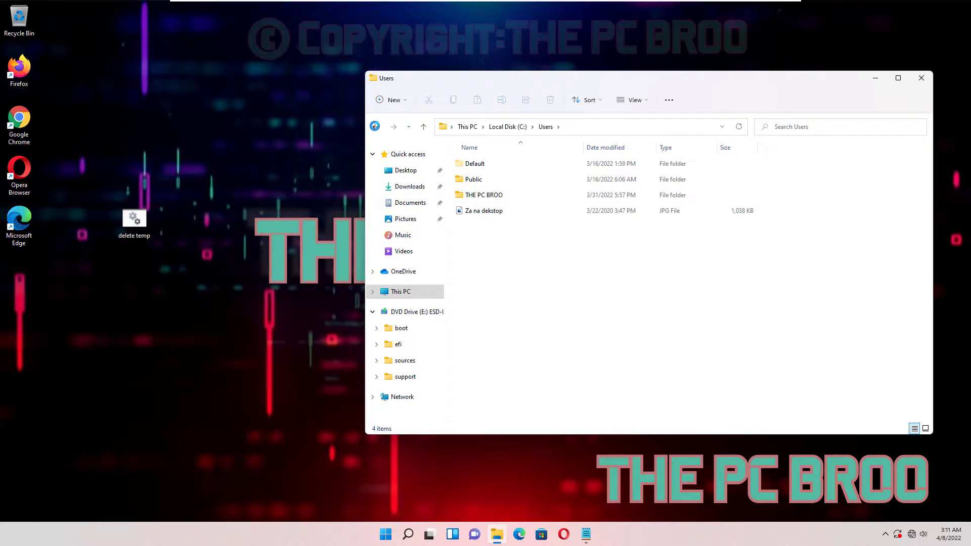
{"action": "key", "text": "alt+Up"}
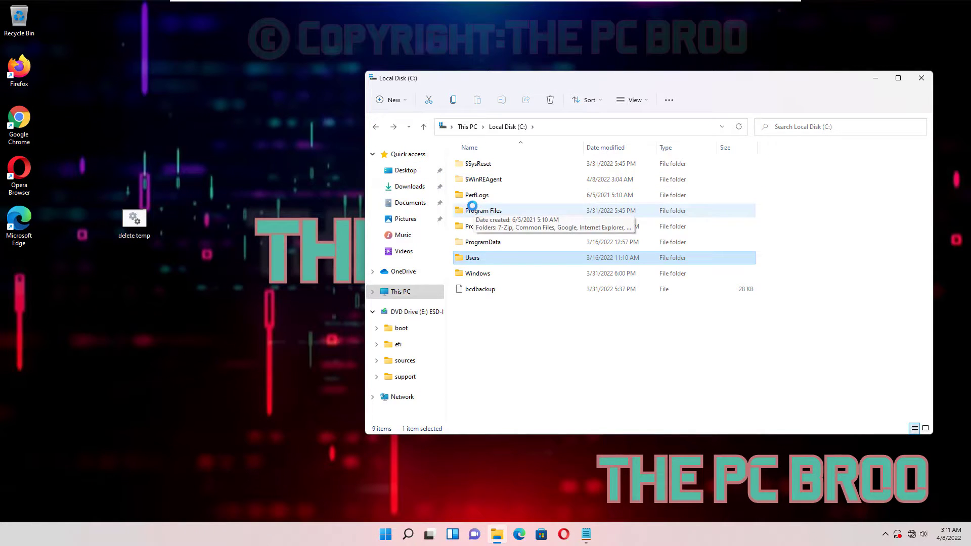
{"action": "double_click", "coordinate": [479, 272]}
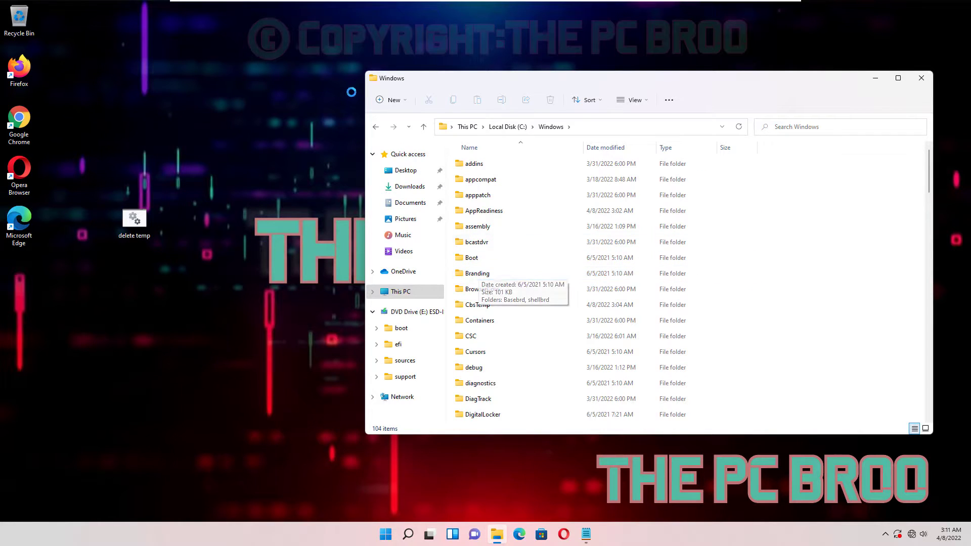
{"action": "left_click", "coordinate": [375, 125]}
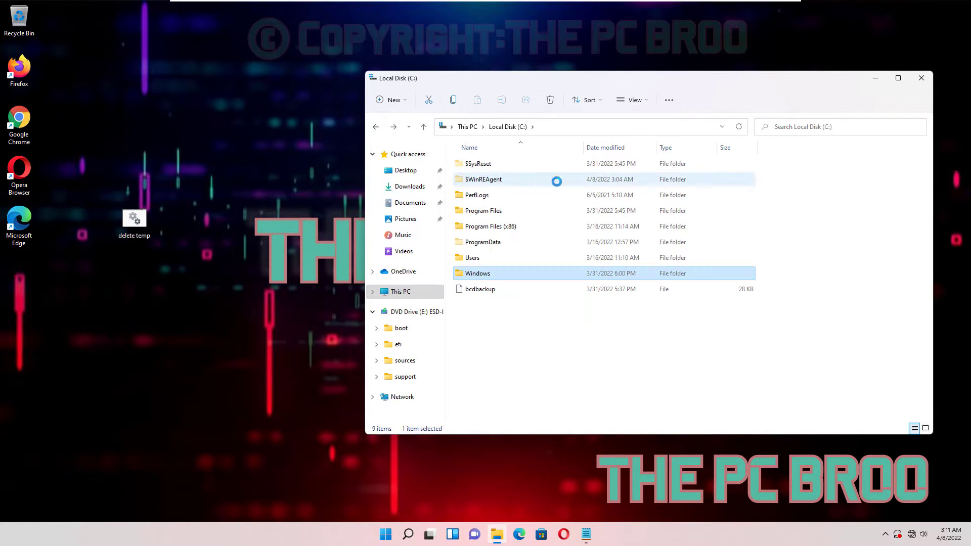
{"action": "left_click", "coordinate": [921, 80]}
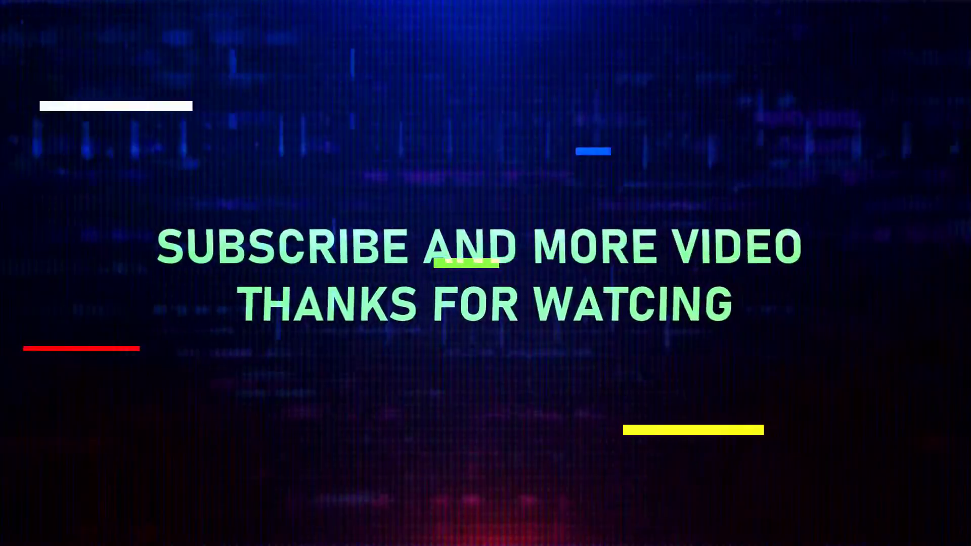